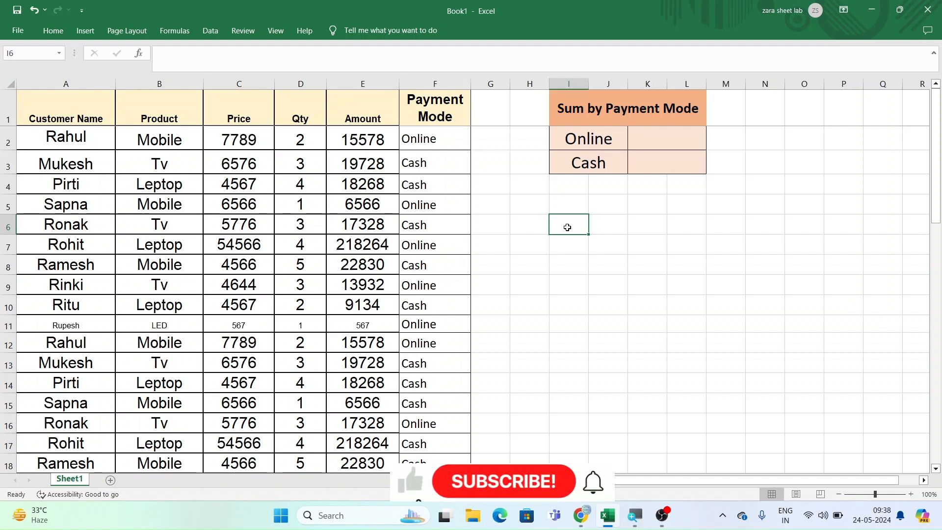
- Start a SUMIF formula in the Online total cell J2 with the payment modes $F$2:$F$49 as absolute criteria range
click(661, 144)
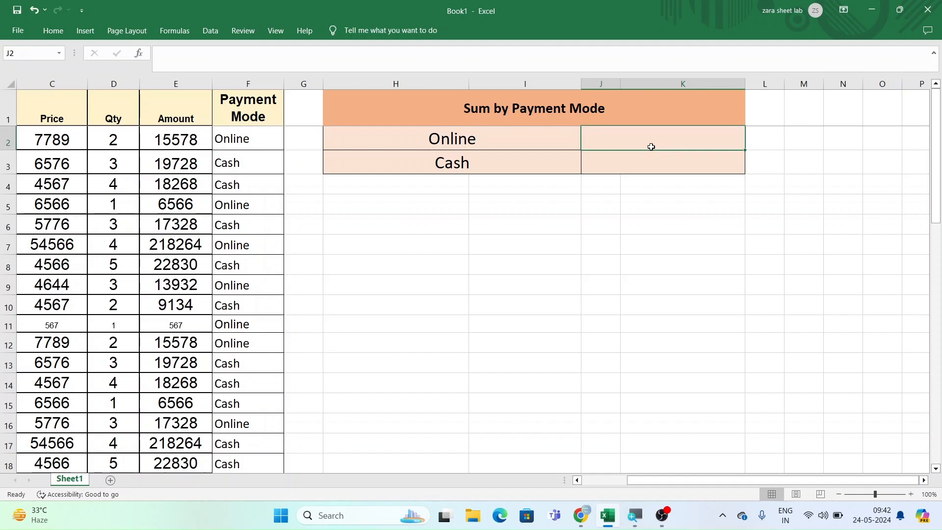
text(=)
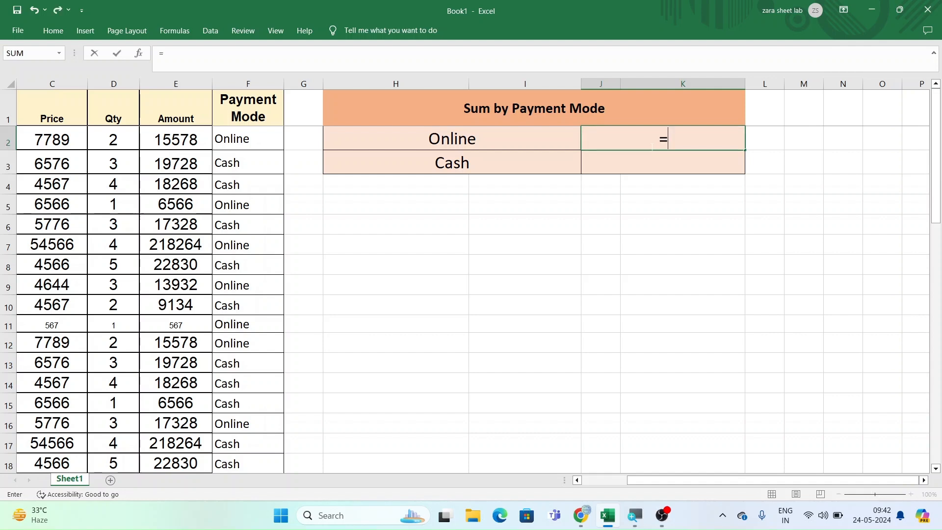
text(sumid)
key(BackSpace)
text(f)
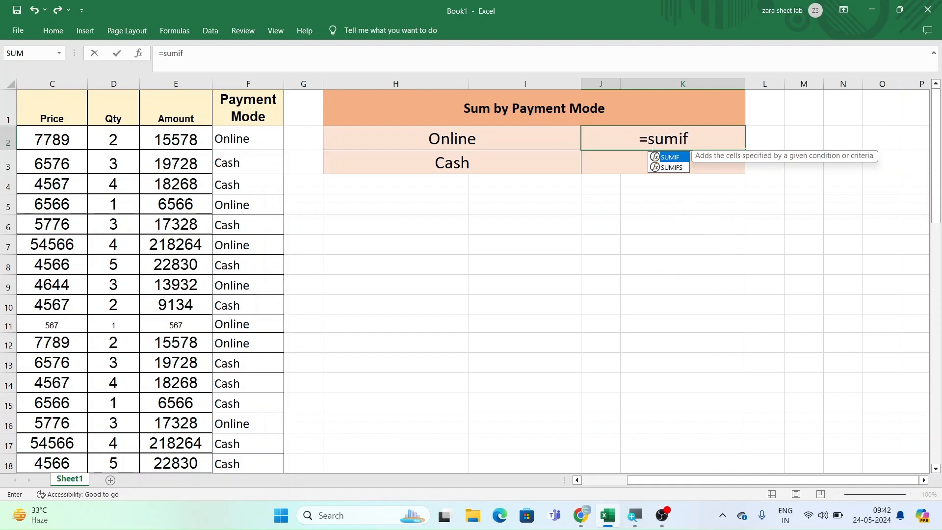
key(Tab)
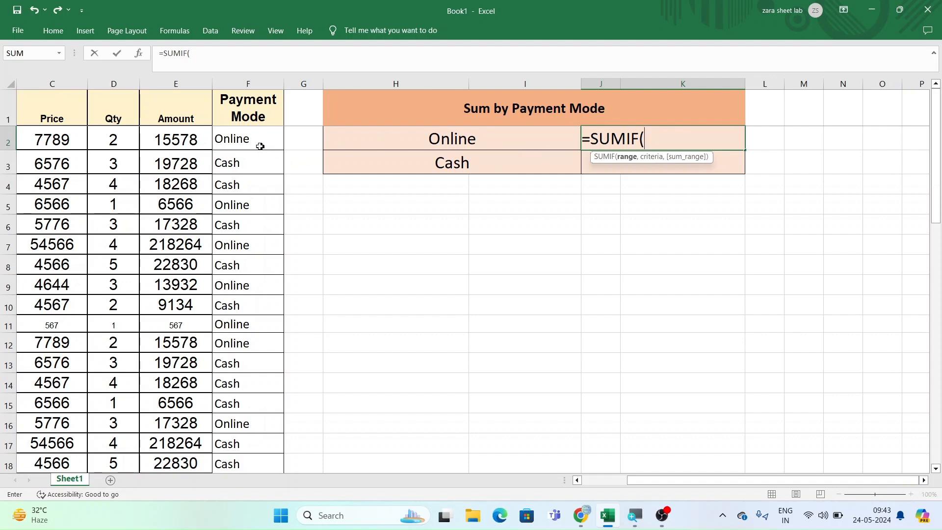
drag(255, 143, 246, 431)
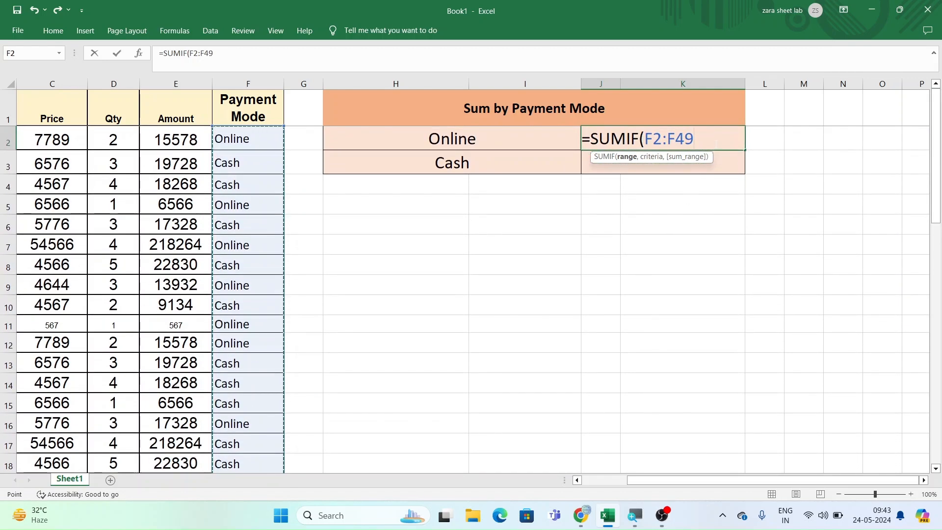
key(F4)
text(,)
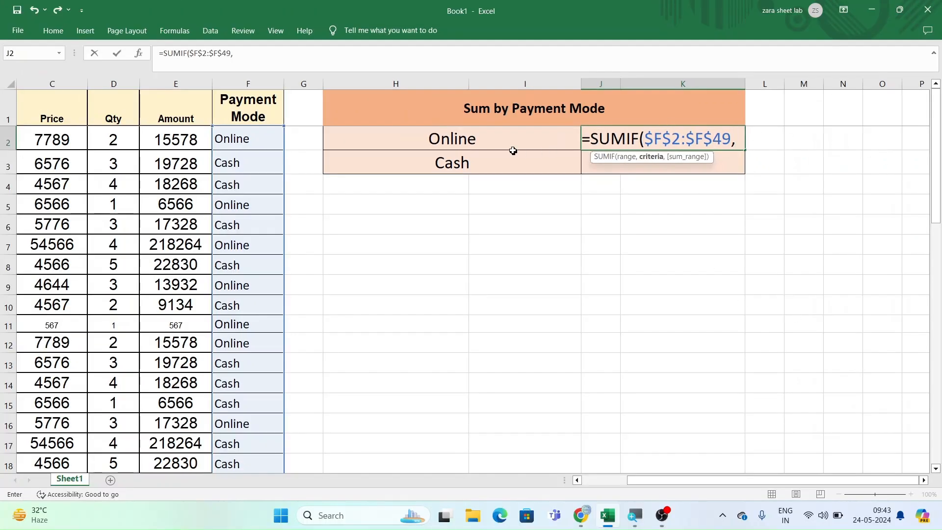
- Complete the Online SUMIF formula with absolute criteria cell $H$2 and the amounts $E$2:$E$49 as sum range
click(499, 142)
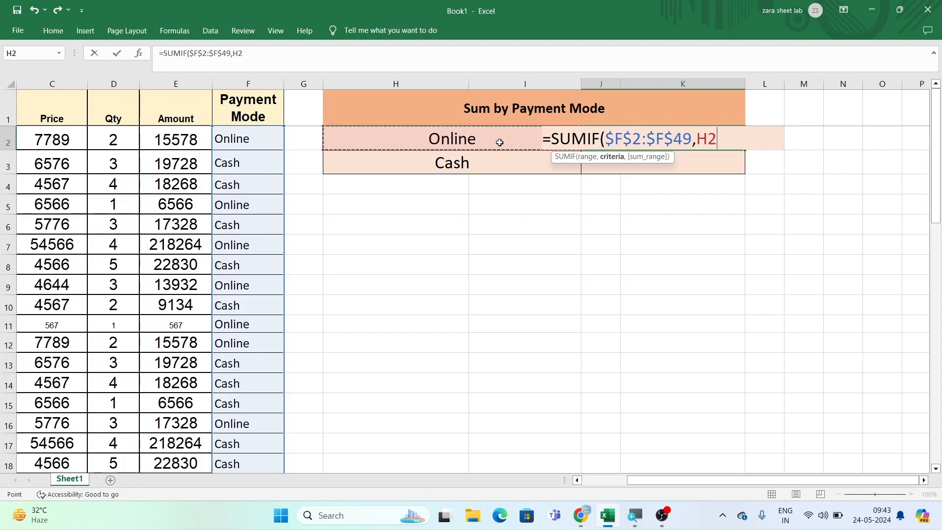
key(F4)
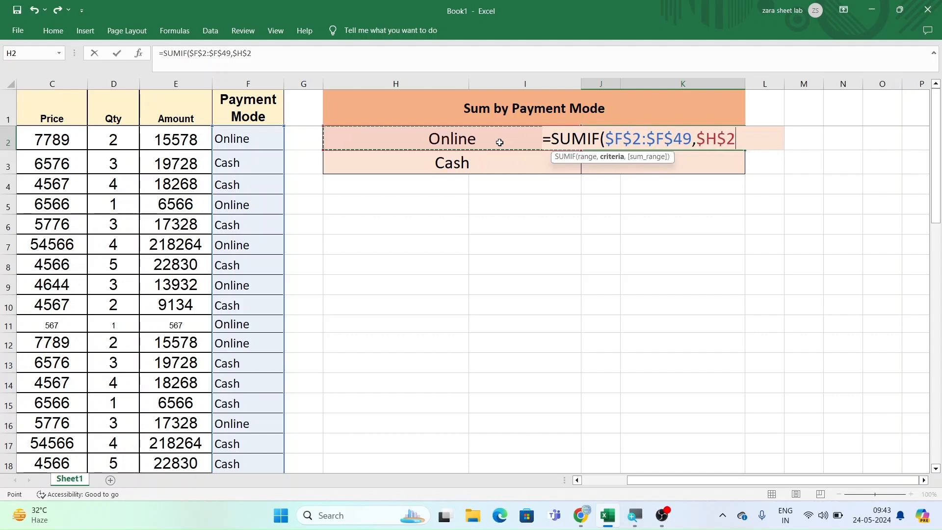
text(,)
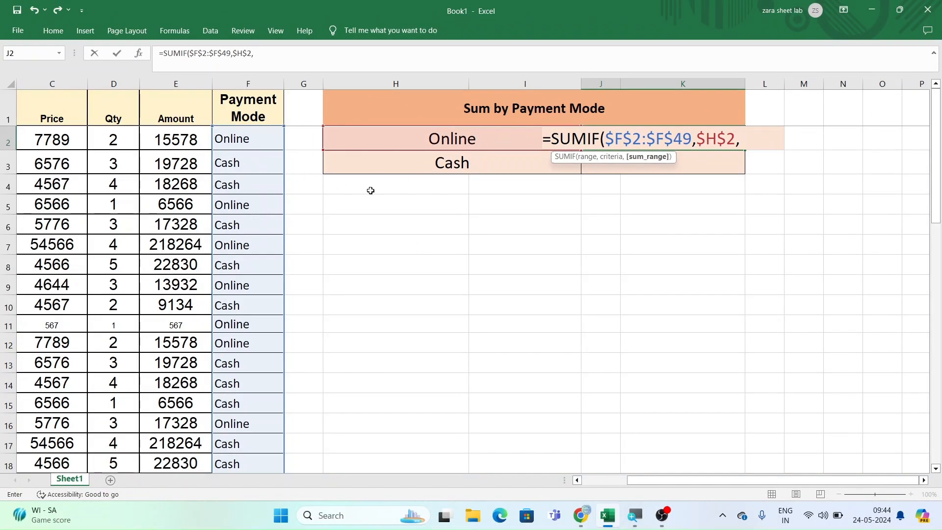
drag(181, 140, 206, 470)
scroll(714, 296, up, 10)
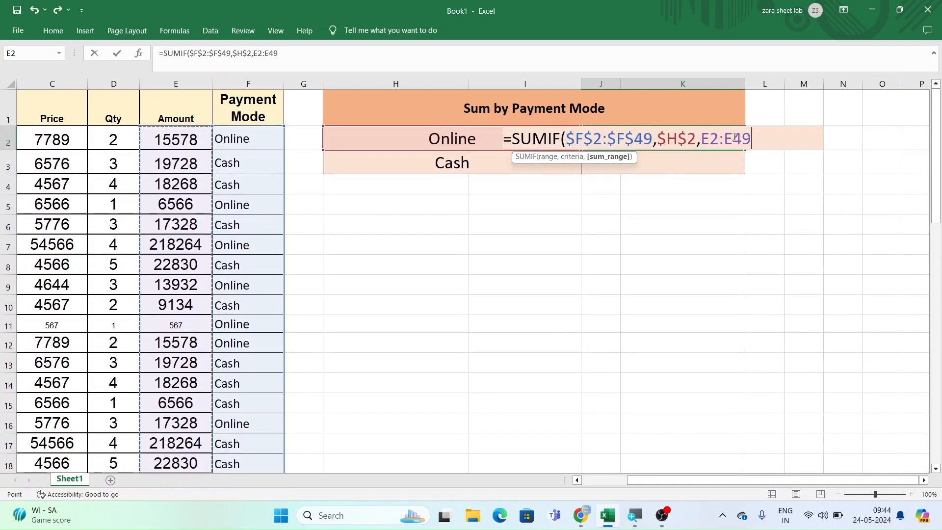
key(F4)
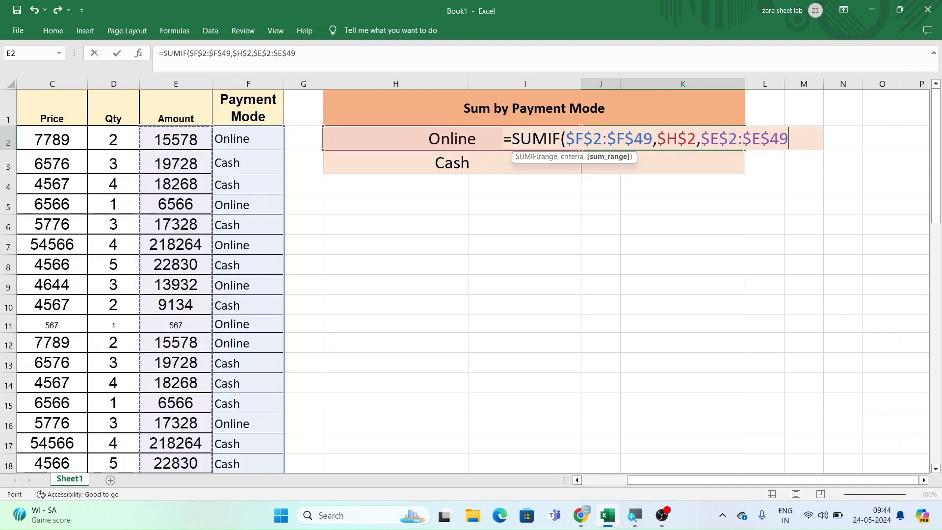
text())
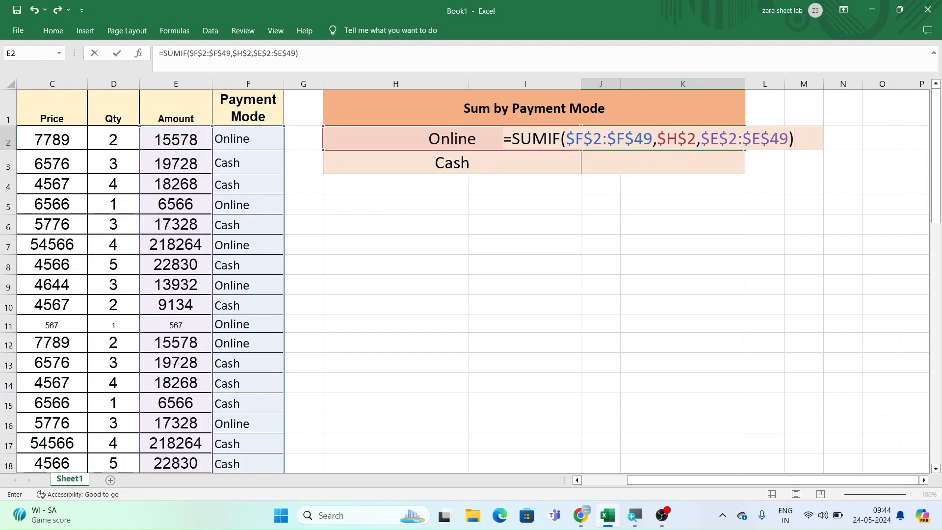
key(Return)
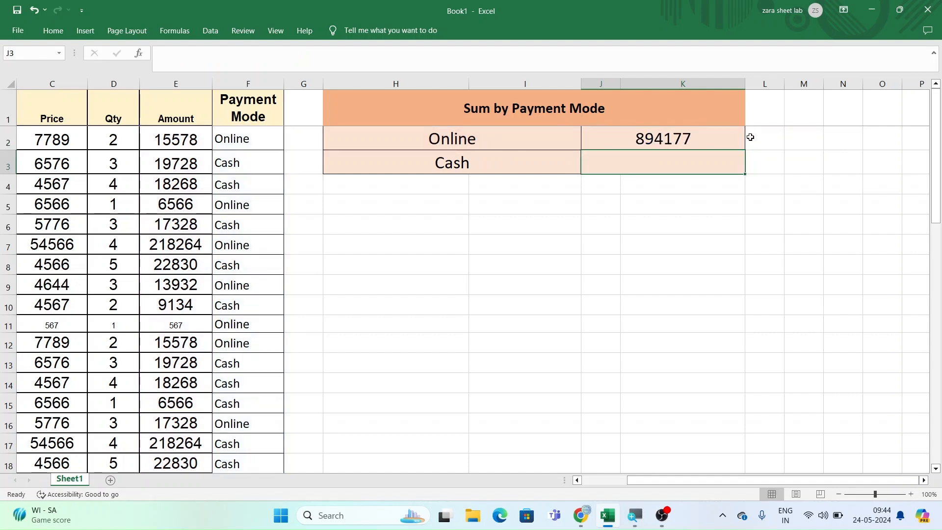
click(659, 142)
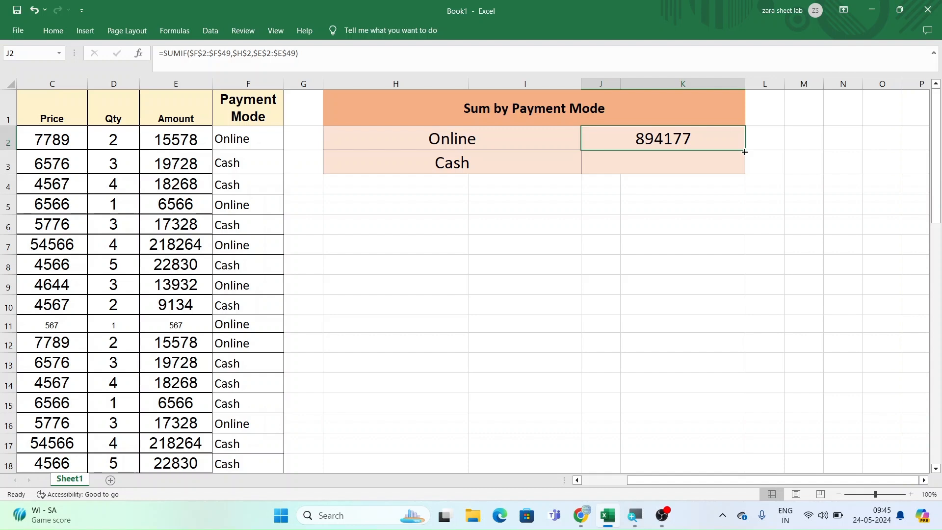
- Start a SUMIF formula in the Cash total cell J3 with the payment modes $F$2:$F$49 as absolute criteria range
click(704, 166)
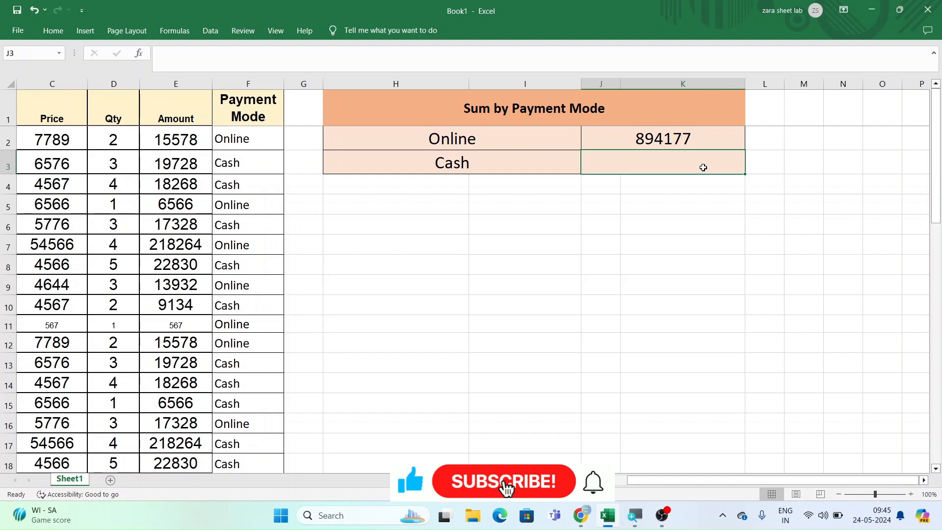
text(=)
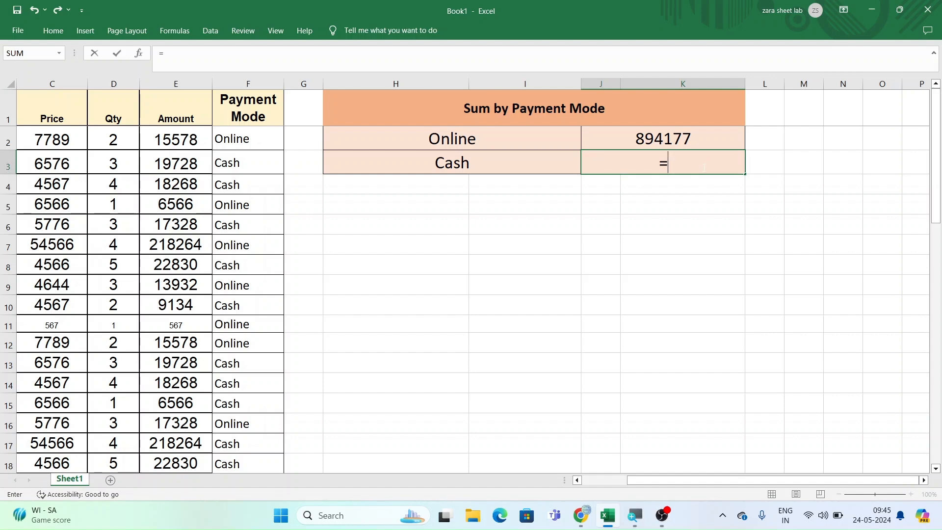
text(sumif)
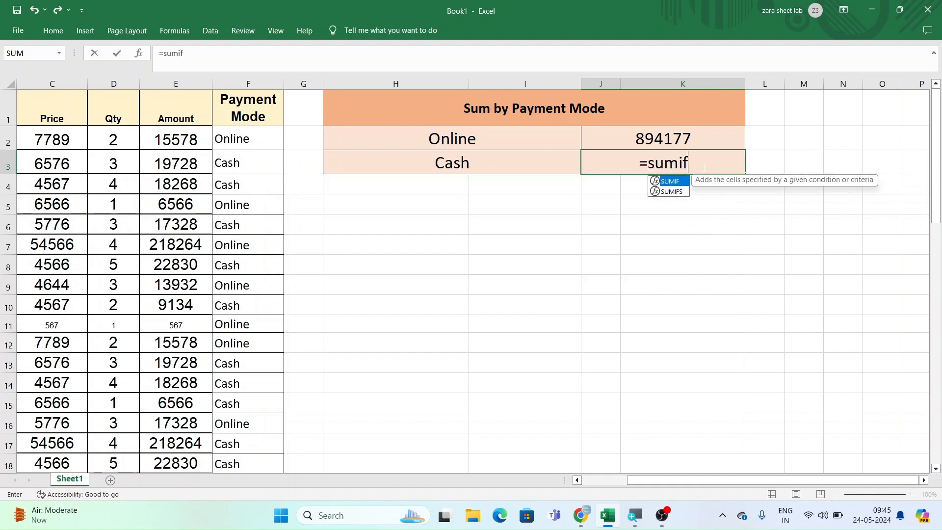
key(Tab)
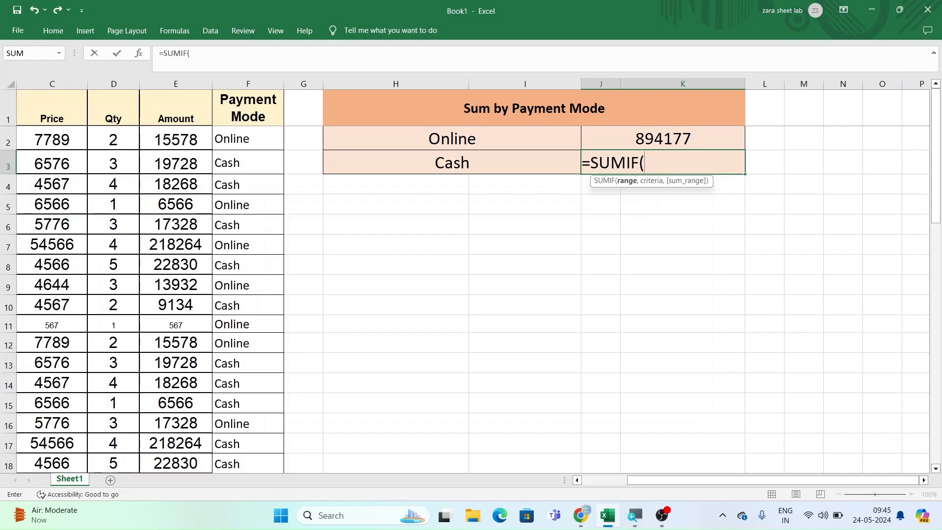
drag(261, 144, 260, 434)
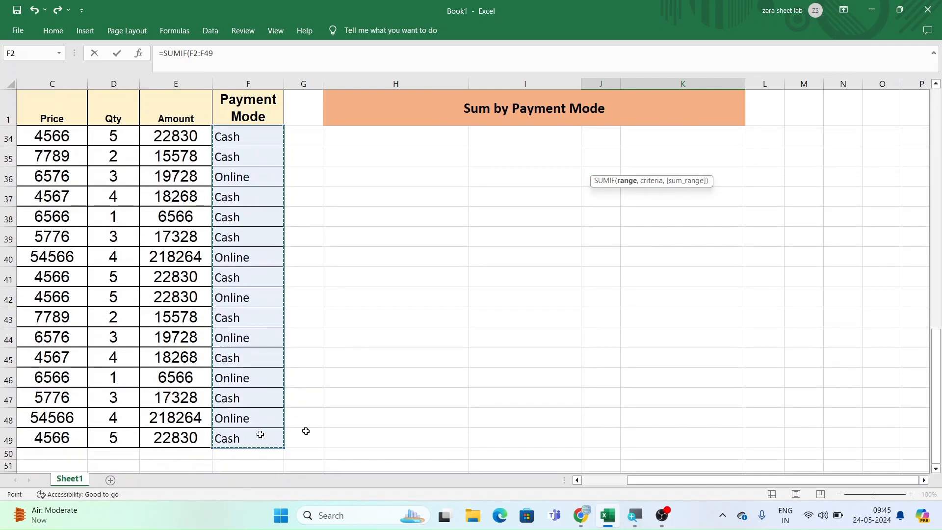
scroll(424, 431, up, 10)
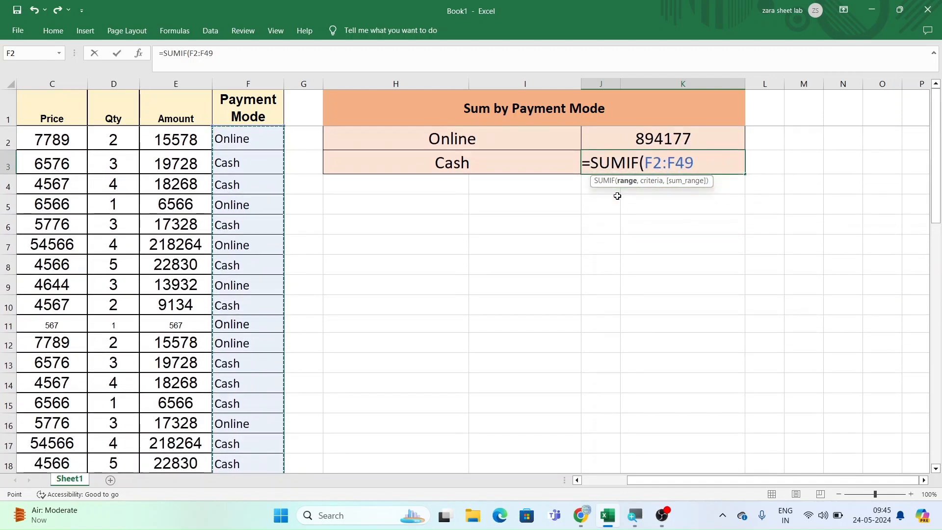
key(F4)
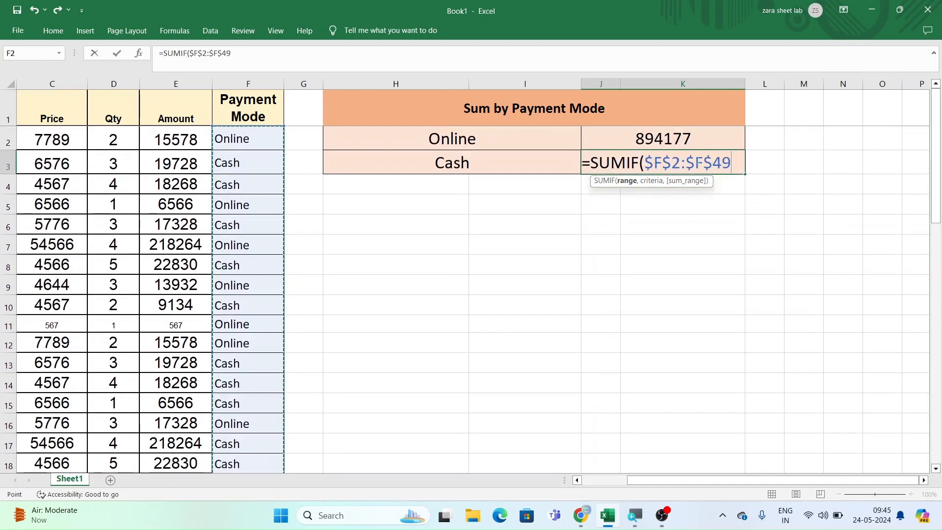
text(,)
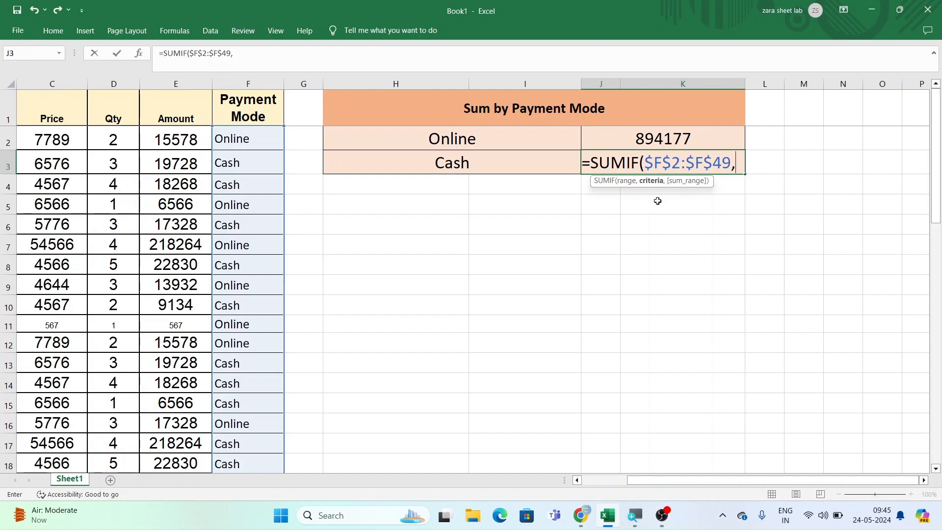
- Add the Cash label cell $H$3 as the absolute criteria of the SUMIF formula in J3
click(523, 165)
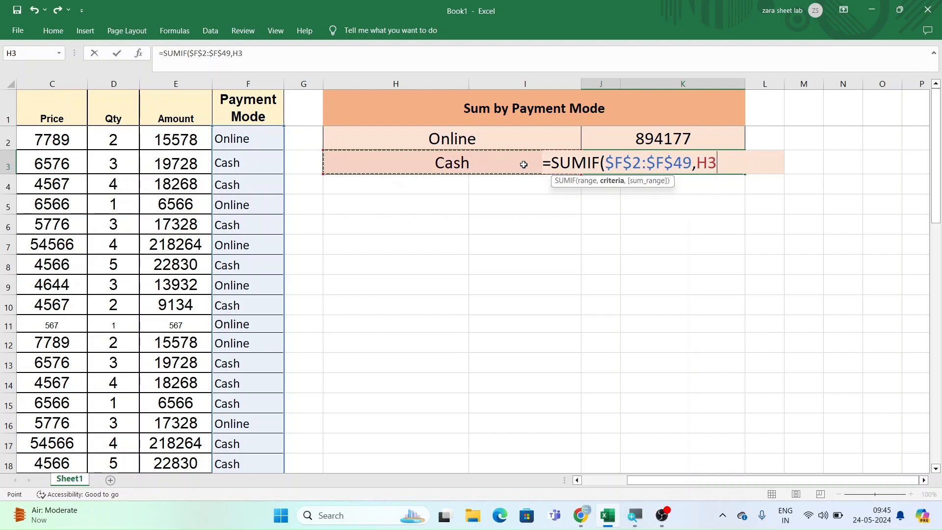
key(F4)
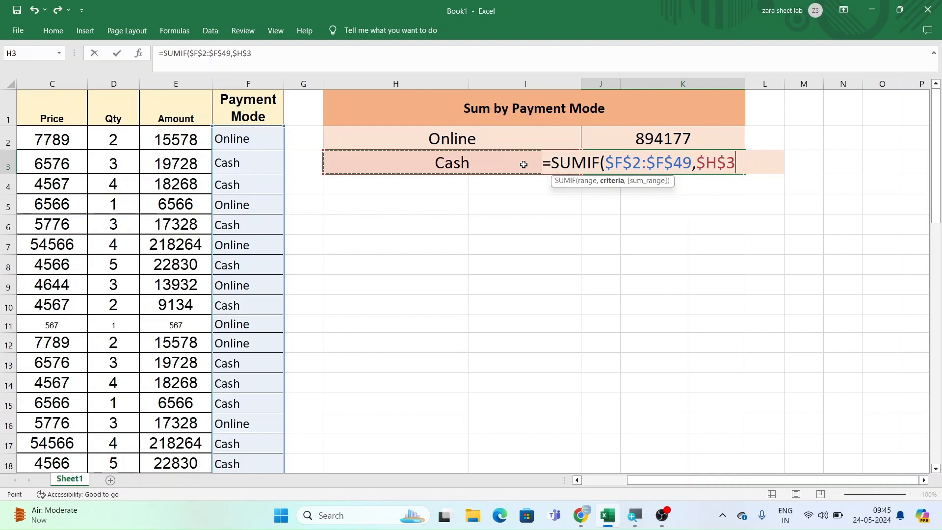
text(,)
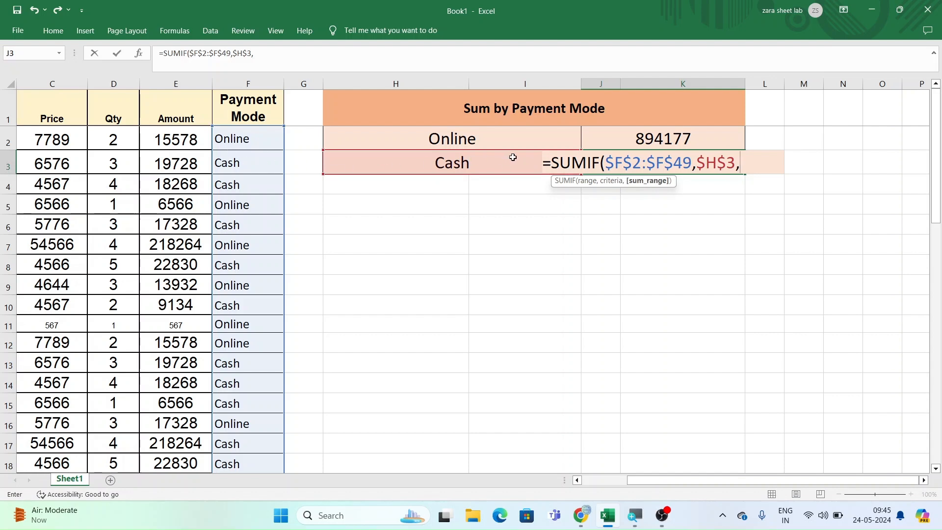
click(177, 141)
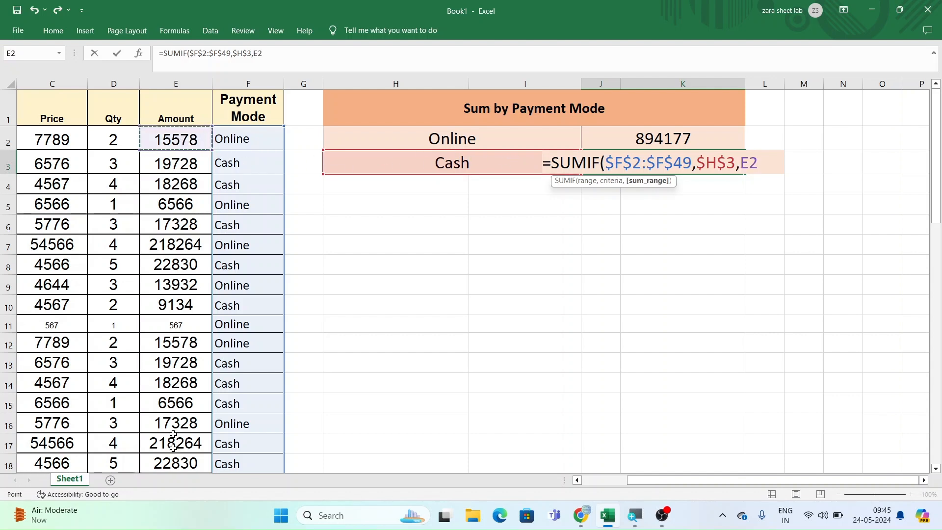
drag(175, 142, 198, 407)
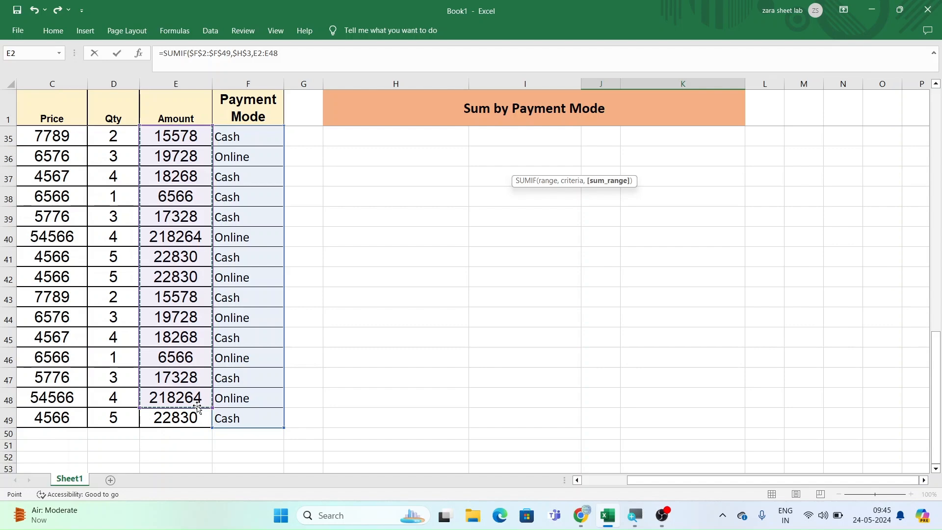
key(shift+Down)
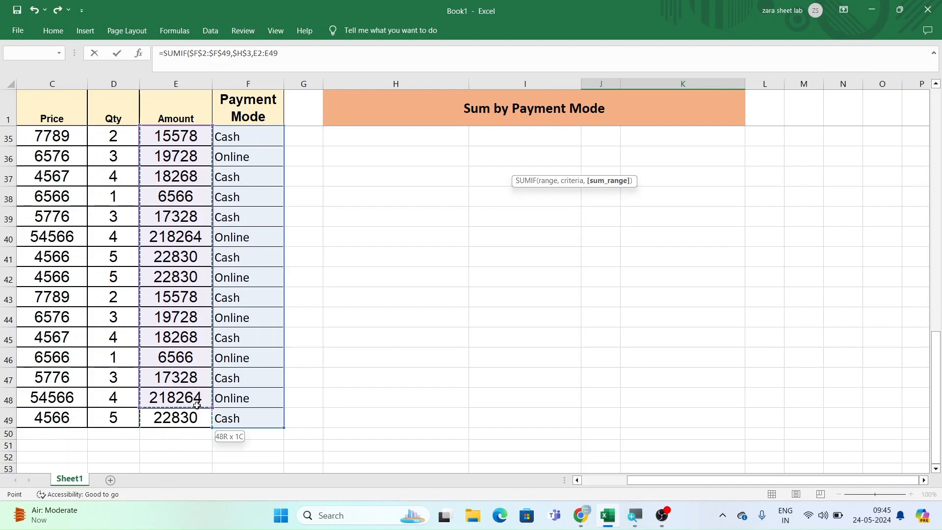
scroll(565, 329, up, 11)
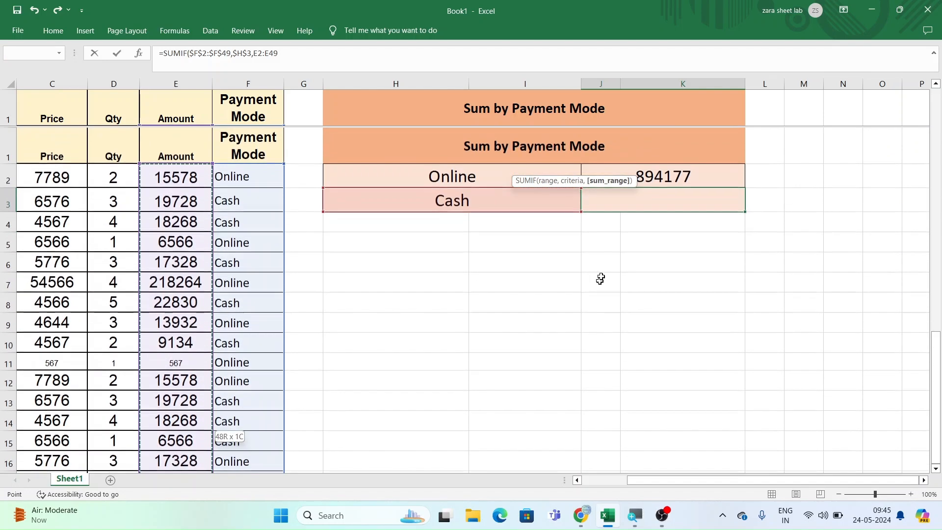
click(649, 192)
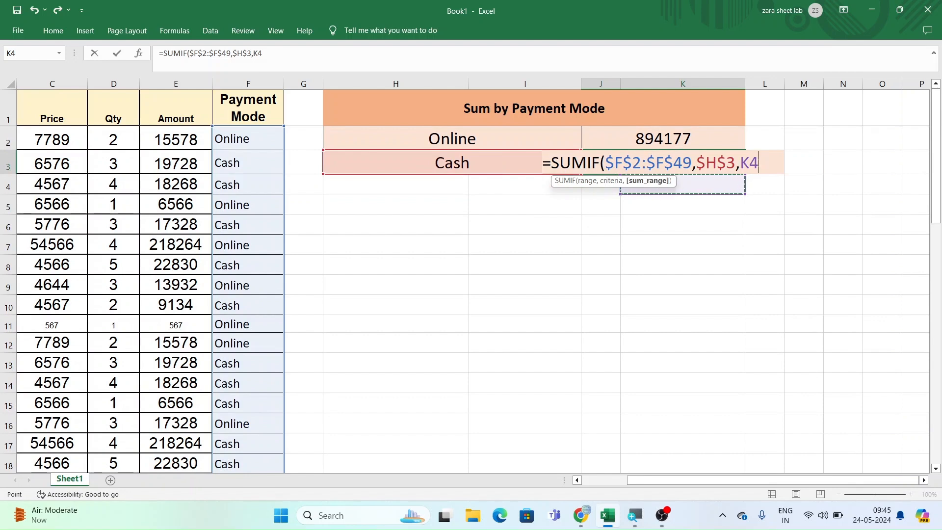
key(F2)
key(BackSpace)
key(BackSpace)
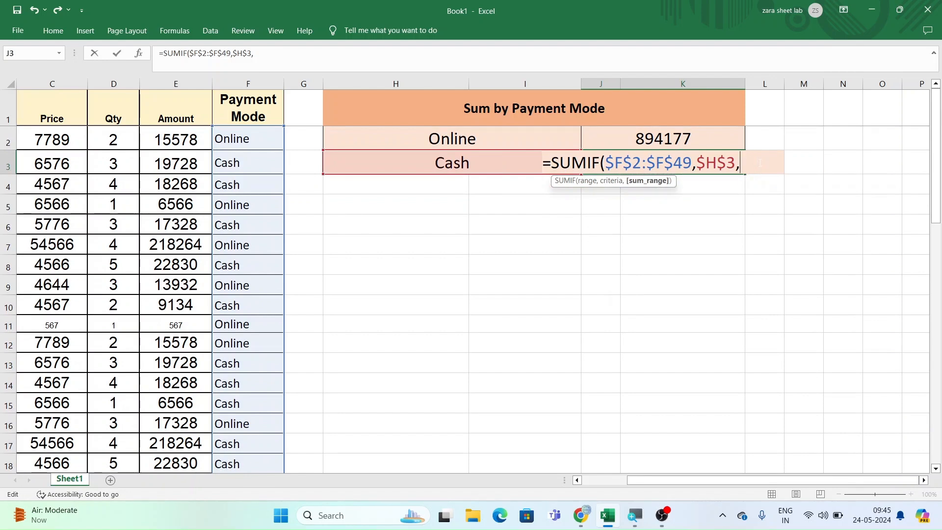
- Complete the Cash SUMIF formula with the amounts $E$2:$E$49 as absolute sum range and enter it
click(179, 144)
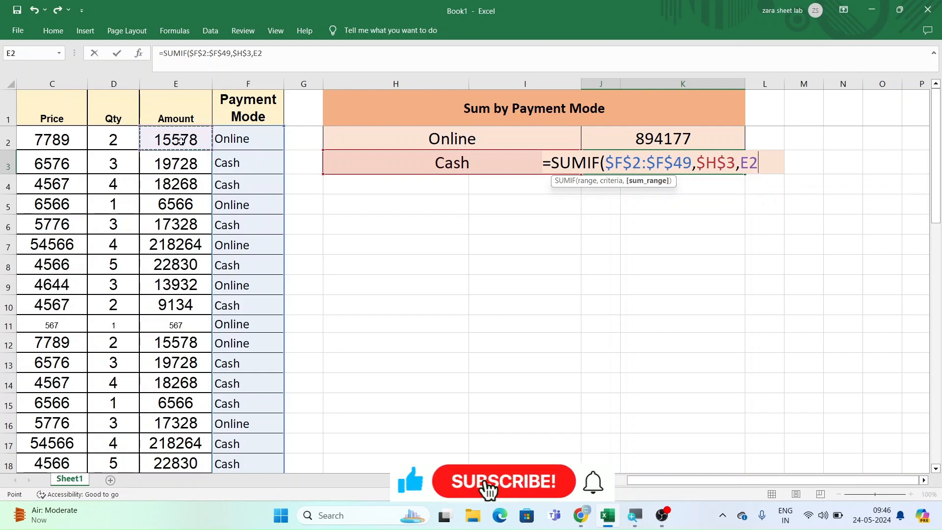
drag(180, 141, 177, 417)
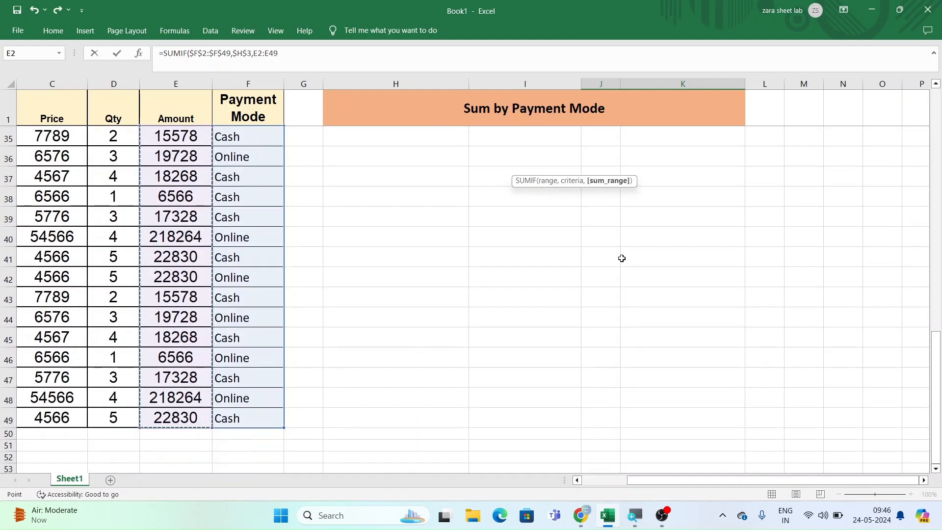
scroll(678, 183, up, 11)
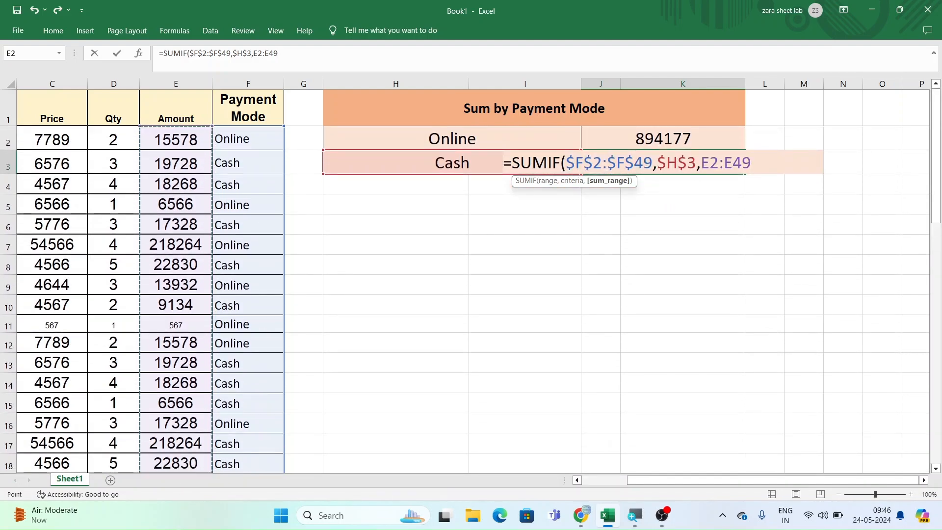
key(F4)
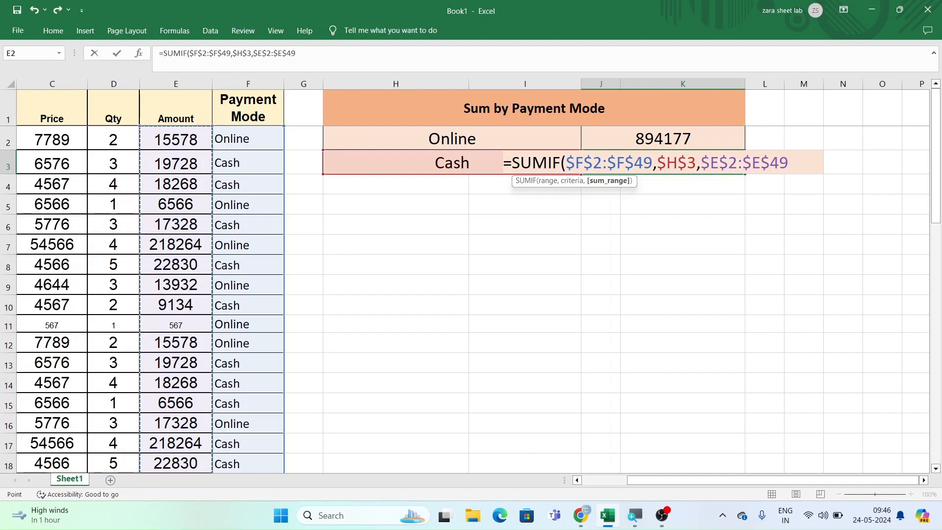
text())
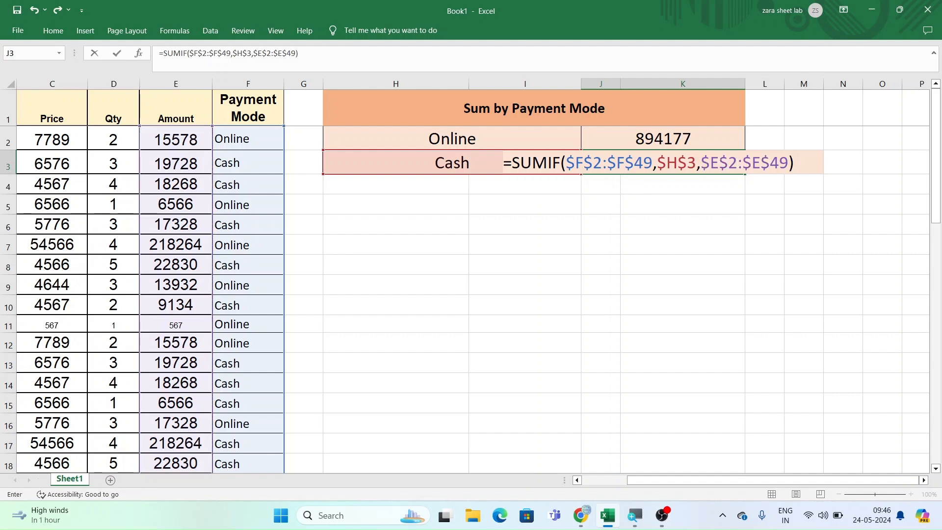
key(Return)
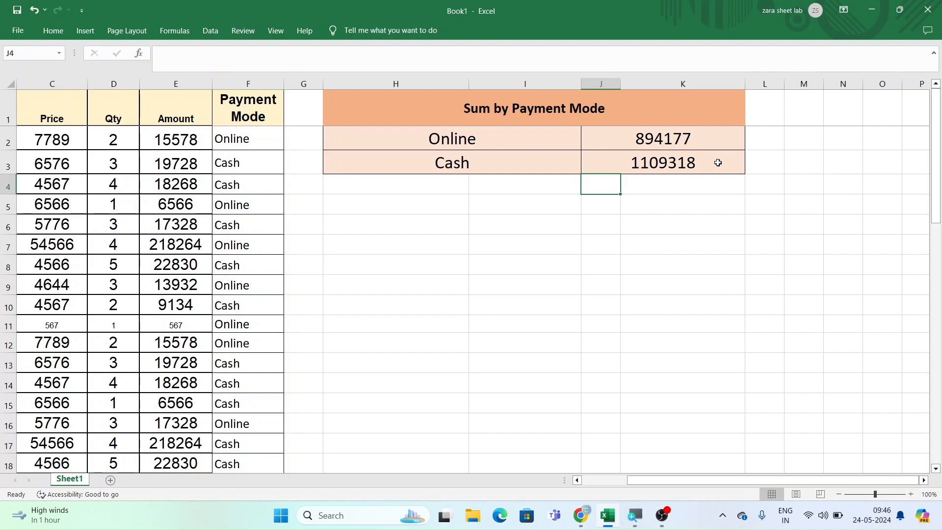